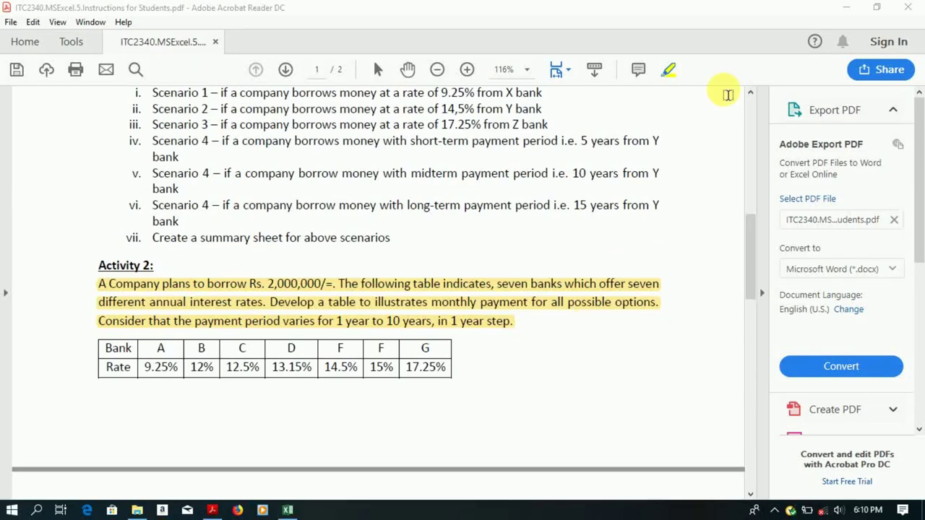
Step: Minimize Acrobat Reader to reveal the Excel workbook's Activity 2 sheet
{"action": "left_click", "coordinate": [845, 7]}
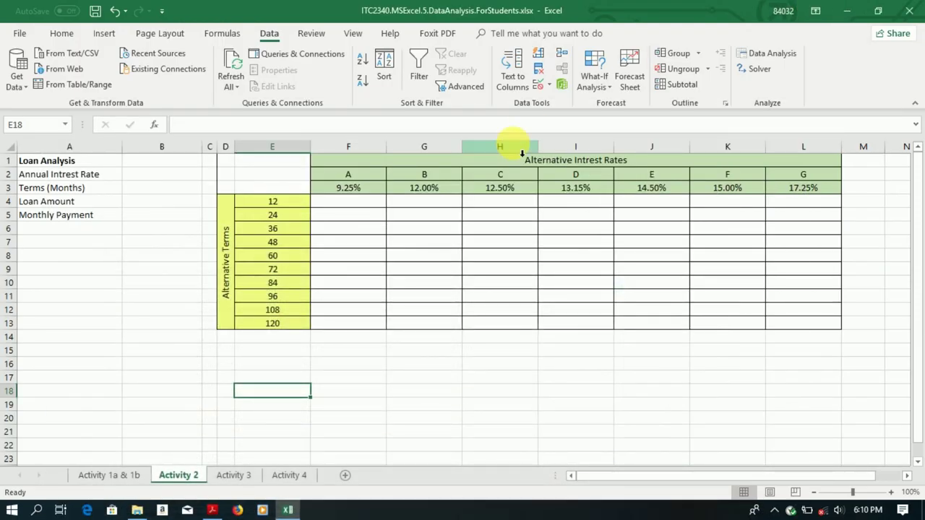
Step: Enter 9.25% interest rate, 12-month term and 2000000 loan amount in B2:B4
{"action": "left_click", "coordinate": [174, 178]}
{"action": "type", "text": "9%"}
{"action": "type", "text": ".25"}
{"action": "key", "text": "Return"}
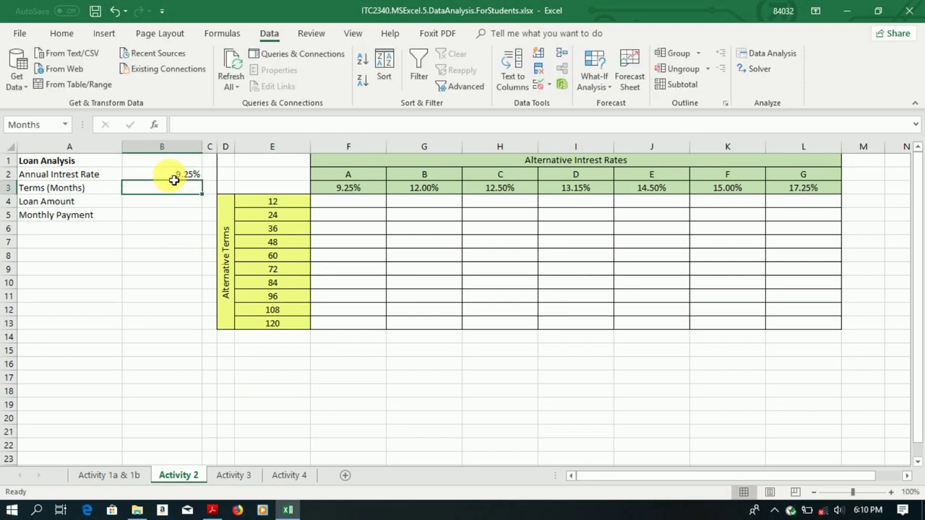
{"action": "type", "text": "12"}
{"action": "key", "text": "Return"}
{"action": "type", "text": "2000"}
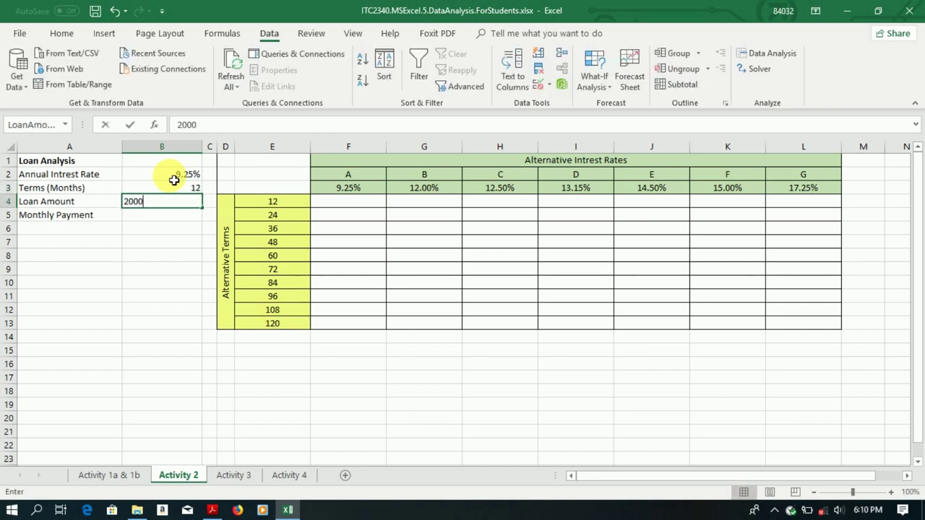
{"action": "type", "text": "000"}
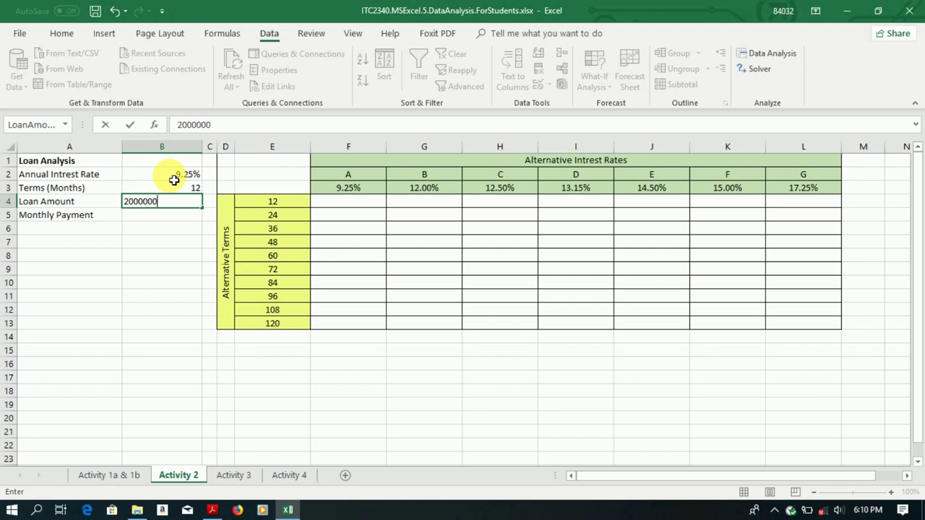
{"action": "key", "text": "Return"}
Step: Calculate the monthly payment in B5 with =PMT(rate/12, term, loan amount)
{"action": "type", "text": "=PM"}
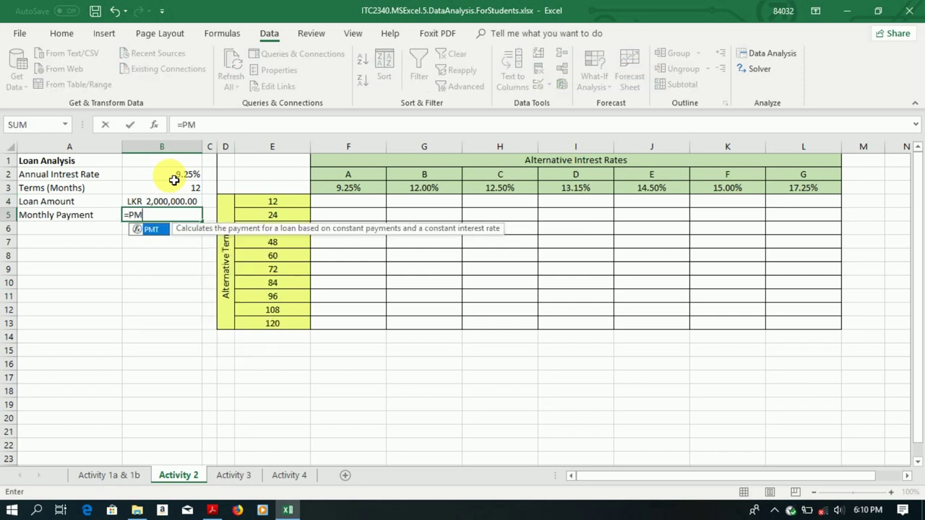
{"action": "double_click", "coordinate": [150, 230]}
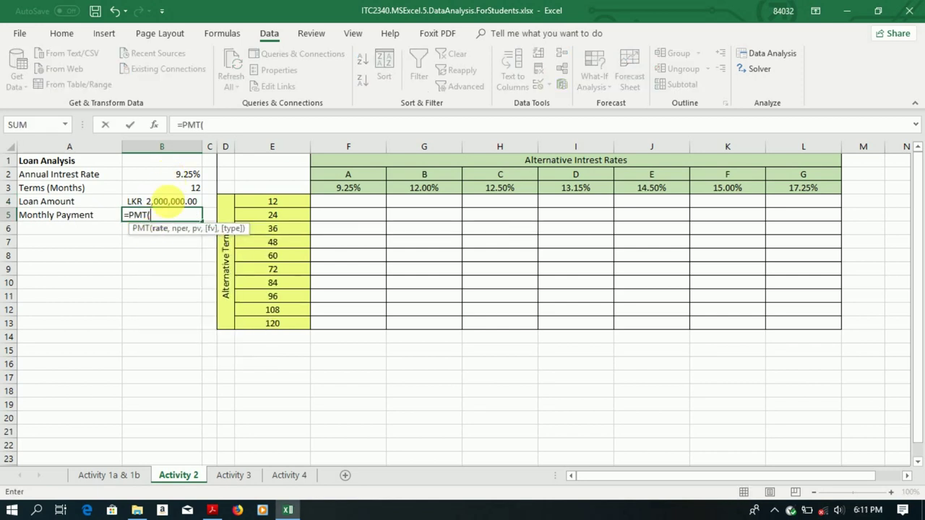
{"action": "left_click", "coordinate": [186, 180]}
{"action": "type", "text": "/12,"}
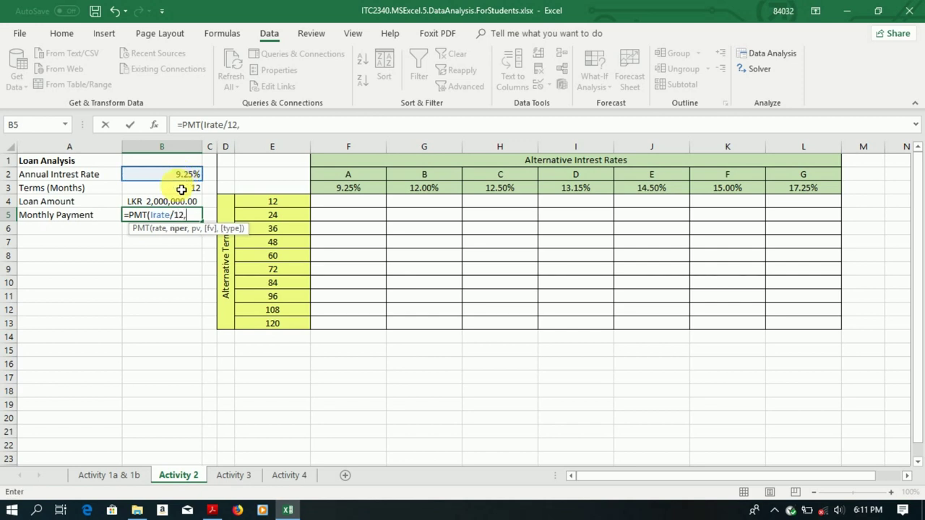
{"action": "left_click", "coordinate": [181, 189]}
{"action": "type", "text": ","}
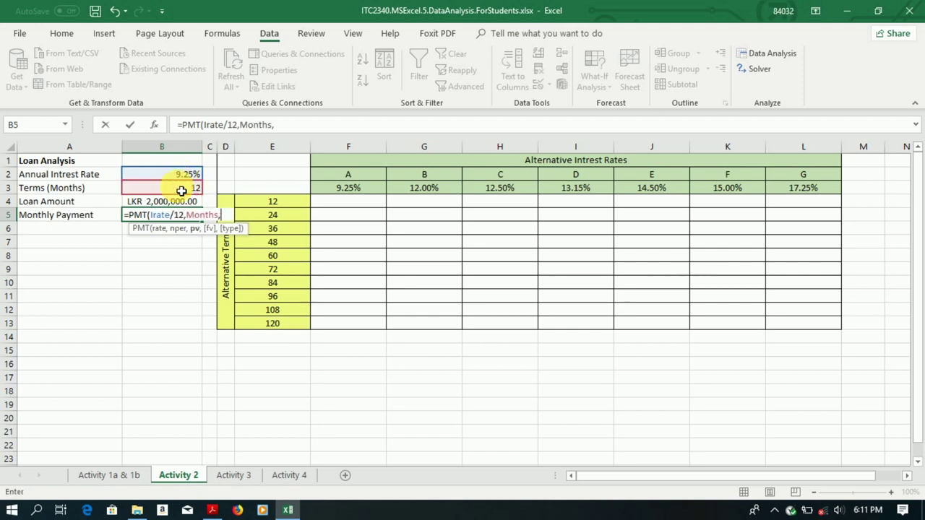
{"action": "left_click", "coordinate": [178, 206]}
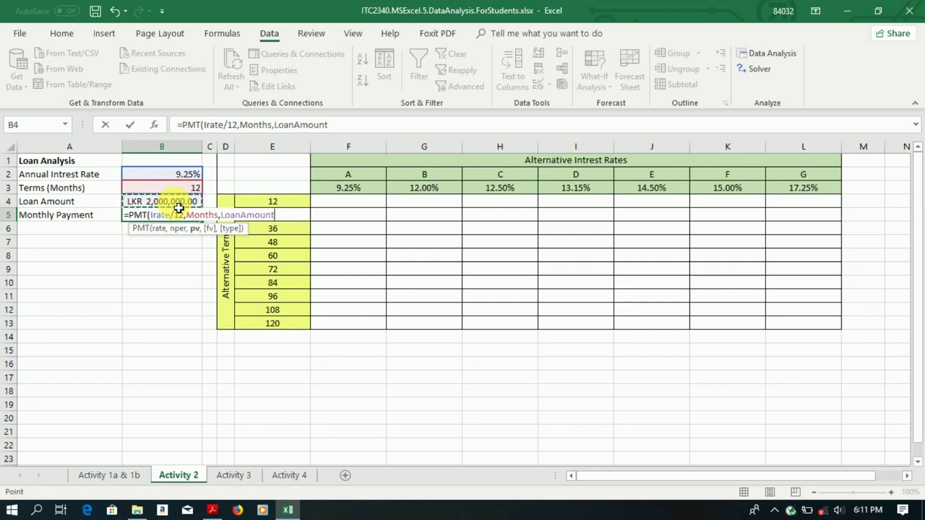
{"action": "key", "text": "Return"}
Step: Link corner cell E3 to the monthly payment cell
{"action": "left_click", "coordinate": [274, 192]}
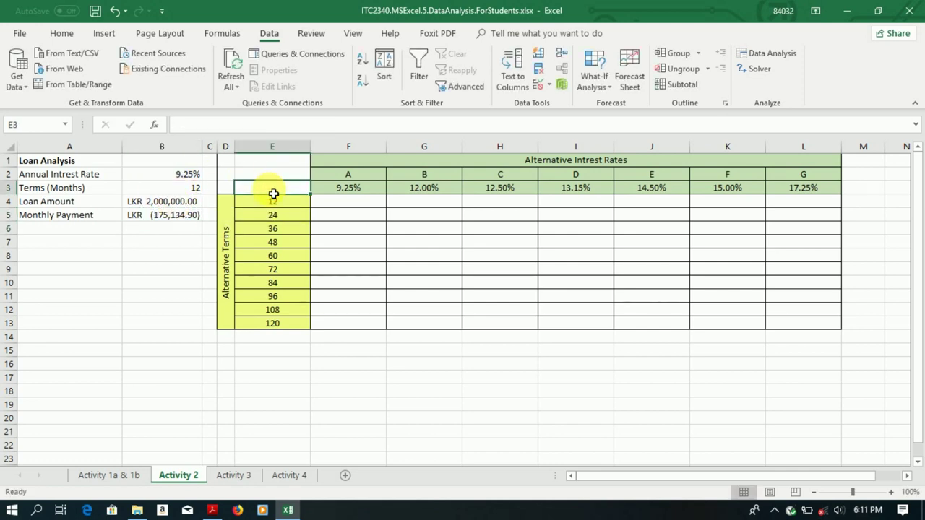
{"action": "type", "text": "="}
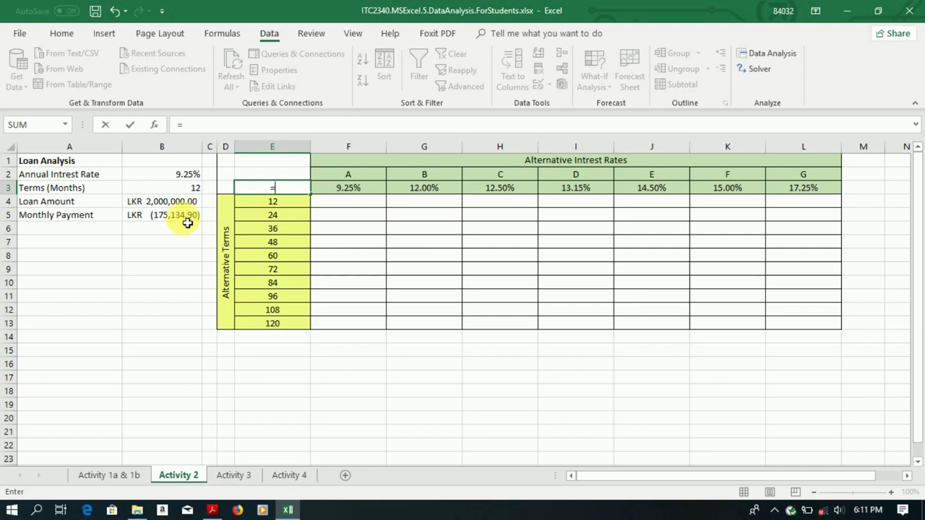
{"action": "left_click", "coordinate": [187, 222]}
{"action": "key", "text": "Return"}
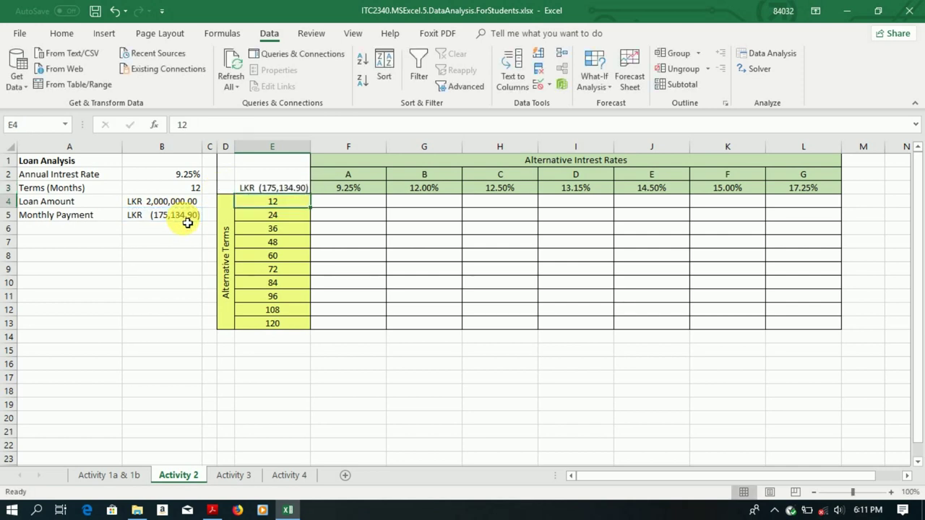
Step: Build a Data Table over E3:L13 with row input B2 and column input B3
{"action": "mouse_move", "coordinate": [289, 188]}
{"action": "left_mouse_down"}
{"action": "mouse_move", "coordinate": [641, 298]}
{"action": "mouse_move", "coordinate": [800, 323]}
{"action": "left_mouse_up"}
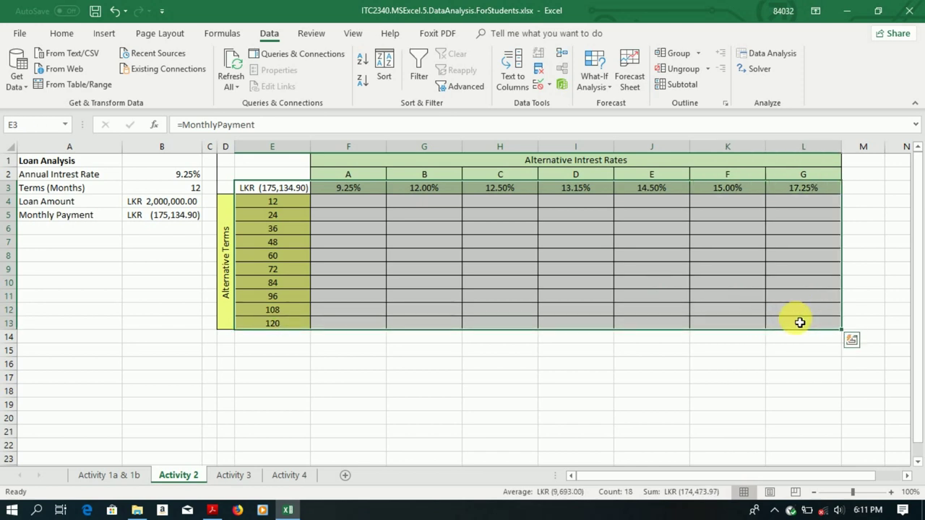
{"action": "left_click", "coordinate": [593, 81]}
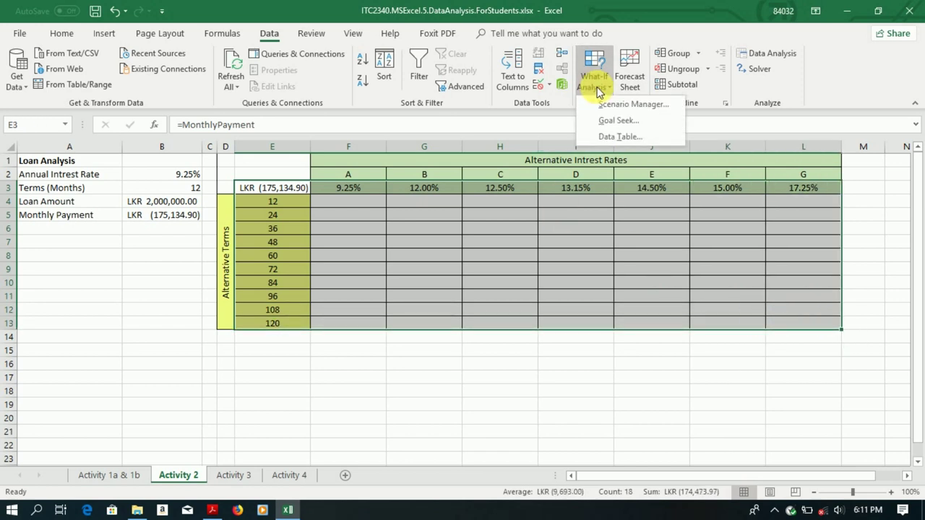
{"action": "left_click", "coordinate": [619, 137]}
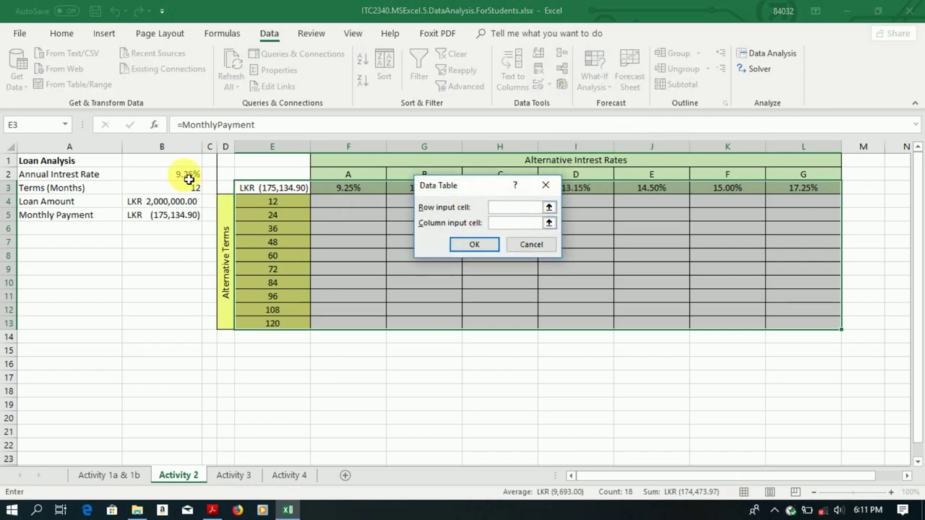
{"action": "left_click", "coordinate": [188, 179]}
{"action": "left_click", "coordinate": [506, 223]}
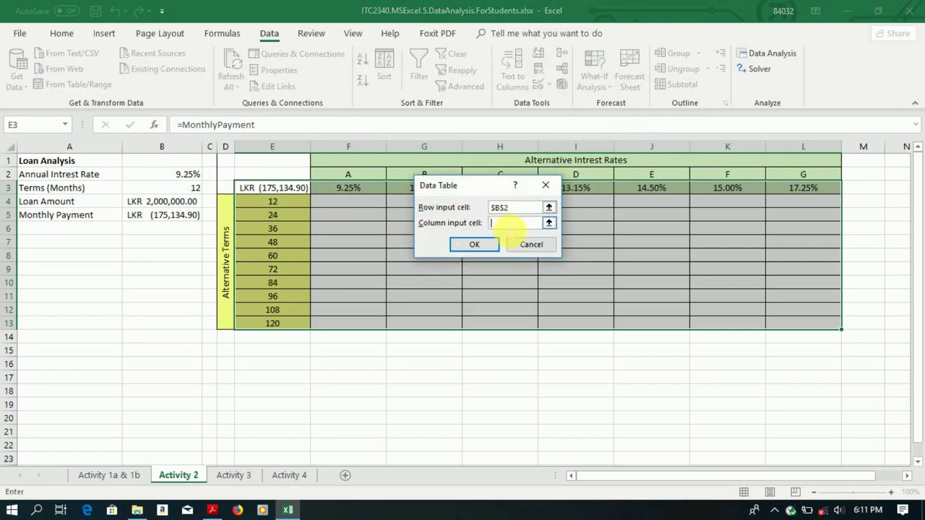
{"action": "left_click", "coordinate": [192, 189]}
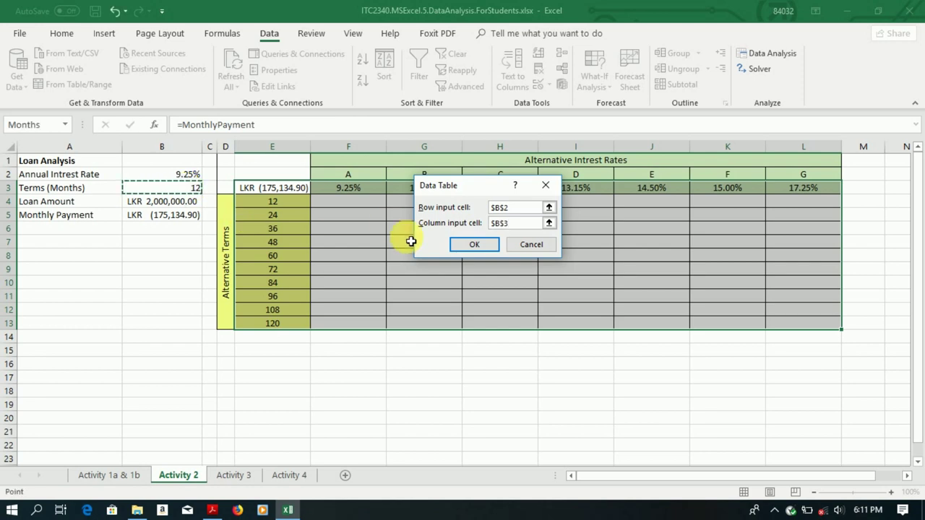
{"action": "left_click", "coordinate": [482, 245]}
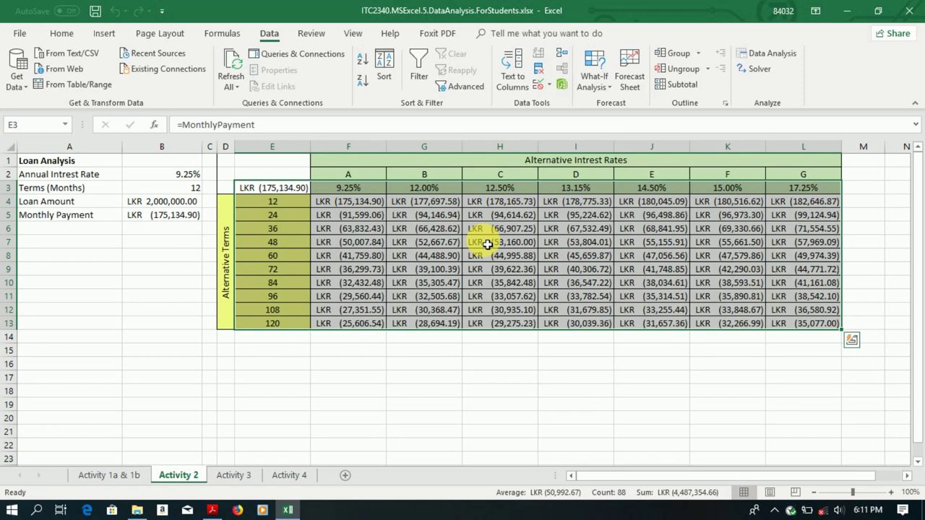
Step: Type 'TAKE ROW INPUT AS VALUE ENTERED IN Annual Interest Rate' in F16
{"action": "left_click", "coordinate": [330, 363]}
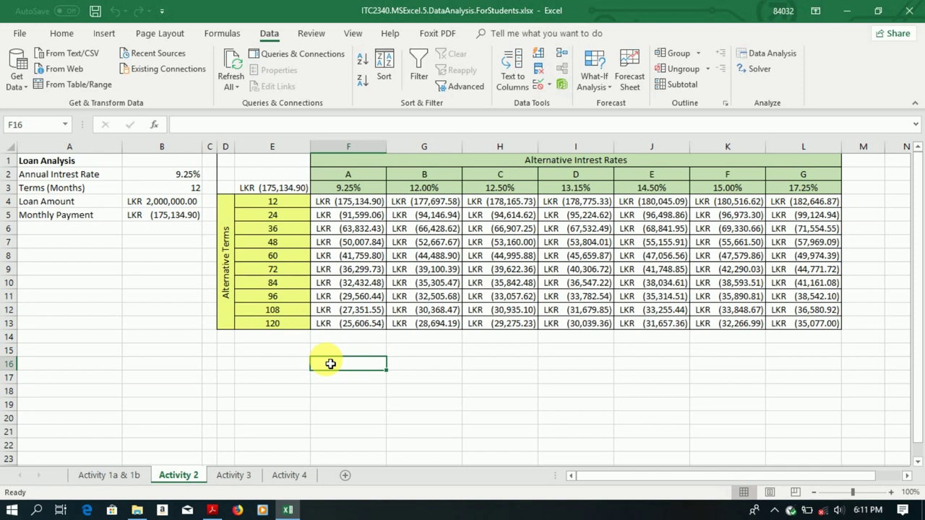
{"action": "type", "text": "TA"}
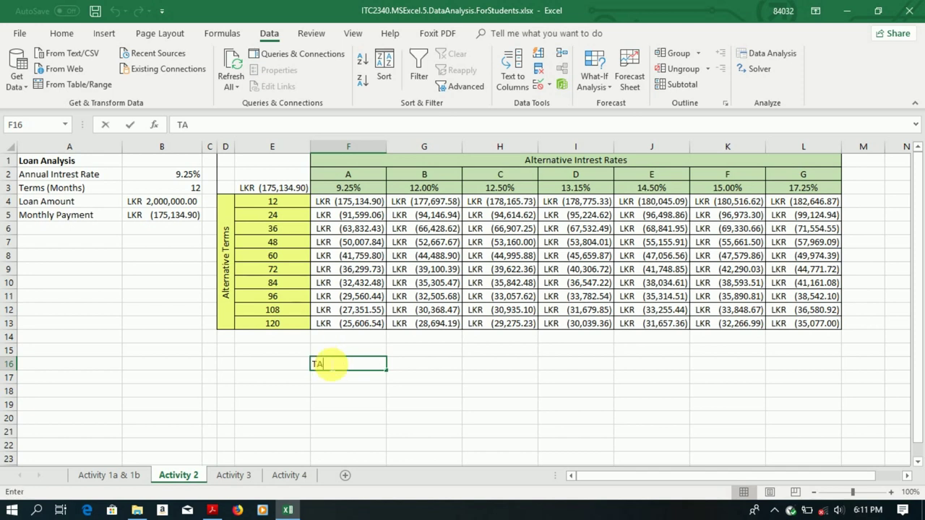
{"action": "type", "text": "KE"}
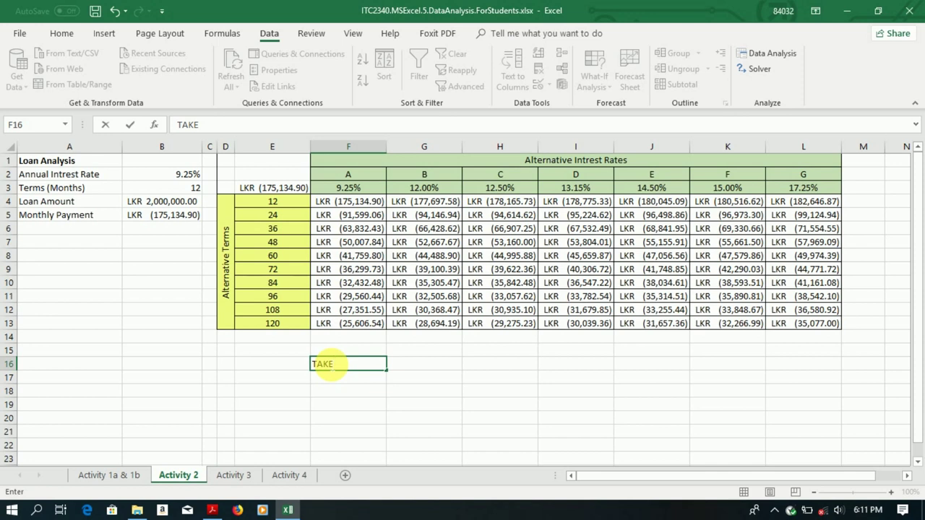
{"action": "type", "text": "ROW I"}
{"action": "type", "text": "N"}
{"action": "type", "text": "PU"}
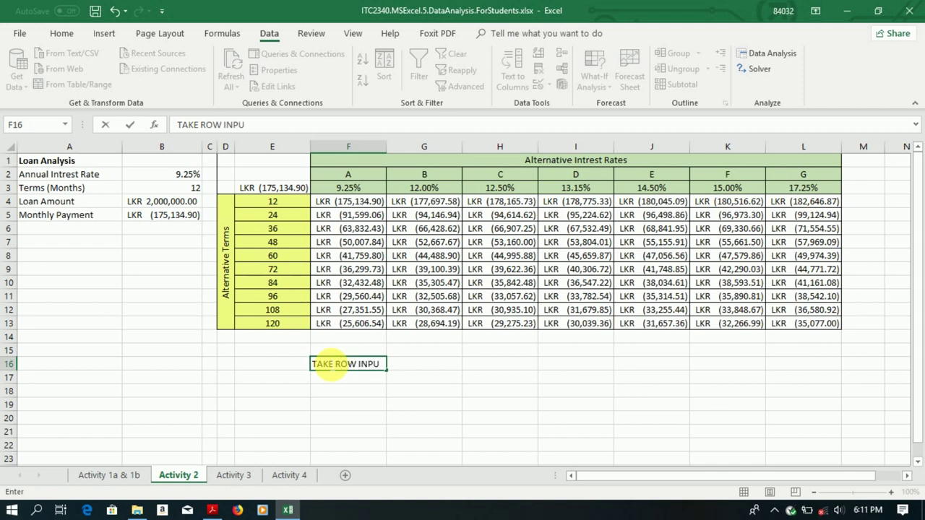
{"action": "type", "text": "T AS"}
{"action": "type", "text": "VALUE ENTER"}
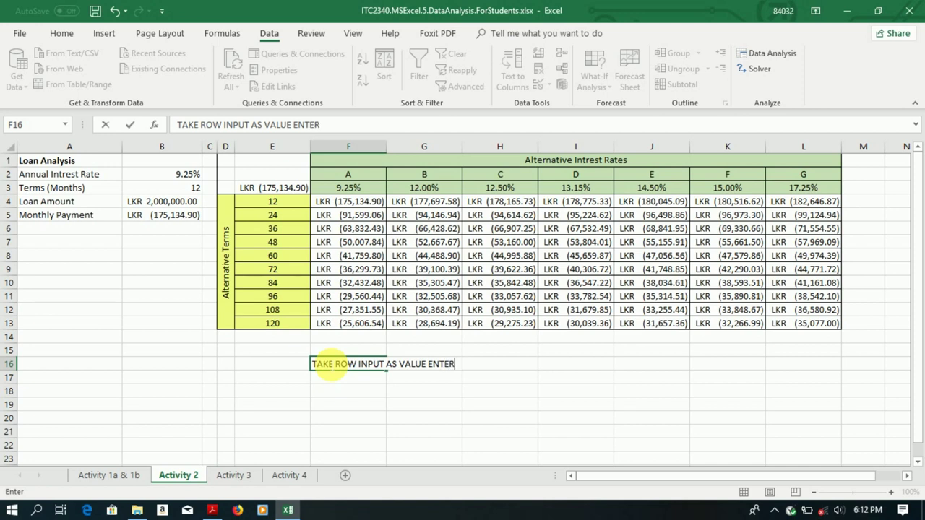
{"action": "key", "text": "BackSpace"}
{"action": "key", "text": "BackSpace"}
{"action": "key", "text": "BackSpace"}
{"action": "key", "text": "BackSpace"}
{"action": "type", "text": "N"}
{"action": "type", "text": "TERED IN ANNUAL"}
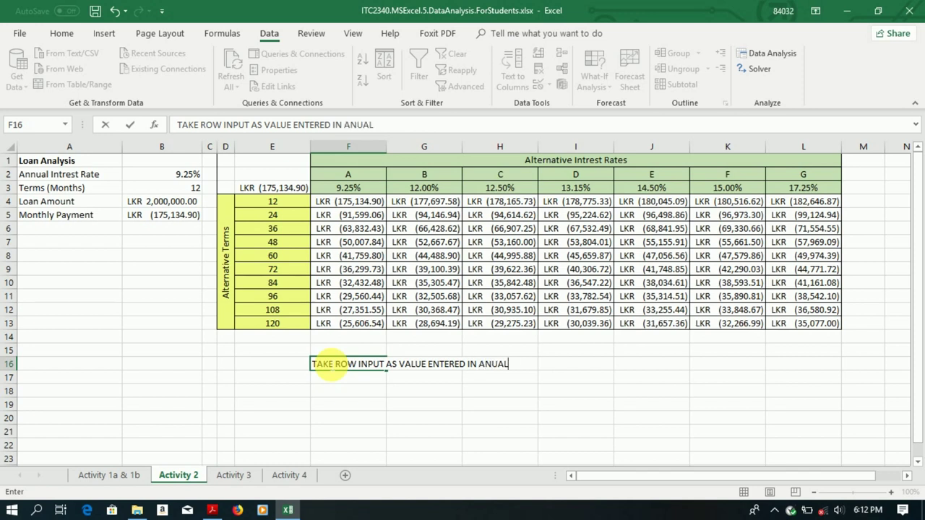
{"action": "key", "text": "BackSpace"}
{"action": "key", "text": "BackSpace"}
{"action": "key", "text": "BackSpace"}
{"action": "key", "text": "BackSpace"}
{"action": "key", "text": "Caps_Lock"}
{"action": "type", "text": "nnual"}
{"action": "key", "text": "Caps_Lock"}
{"action": "type", "text": "I"}
{"action": "key", "text": "Caps_Lock"}
{"action": "type", "text": "nterest"}
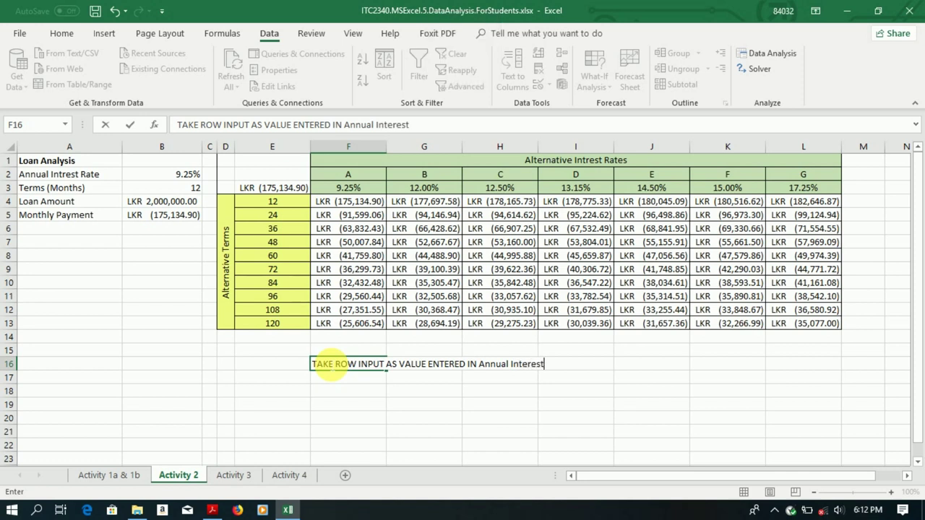
{"action": "key", "text": "Caps_Lock"}
{"action": "type", "text": "R"}
{"action": "key", "text": "Caps_Lock"}
{"action": "type", "text": "y"}
{"action": "key", "text": "BackSpace"}
{"action": "type", "text": "te"}
{"action": "key", "text": "Num_Lock"}
{"action": "type", "text": "\\\\\\"}
{"action": "key", "text": "BackSpace"}
{"action": "key", "text": "BackSpace"}
{"action": "key", "text": "BackSpace"}
{"action": "key", "text": "BackSpace"}
{"action": "key", "text": "BackSpace"}
{"action": "key", "text": "BackSpace"}
{"action": "key", "text": "BackSpace"}
{"action": "type", "text": "ate"}
{"action": "key", "text": "Return"}
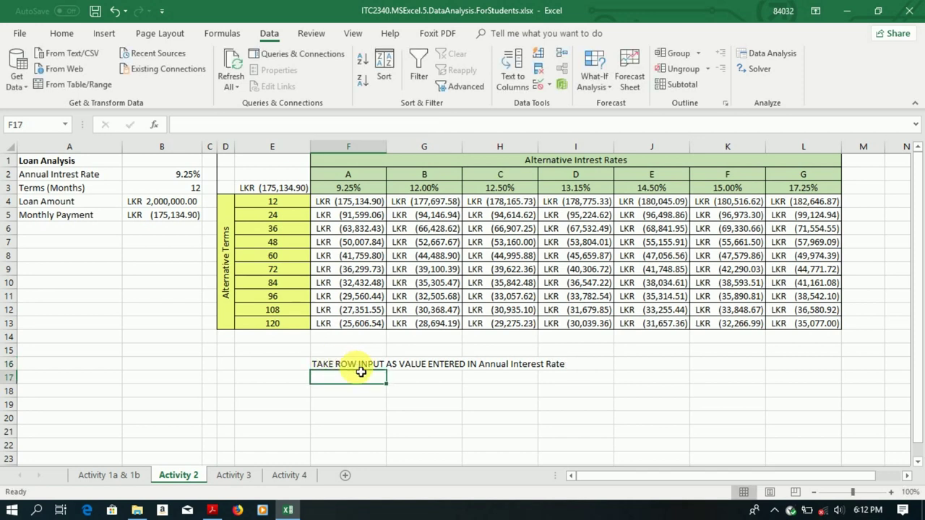
Step: Merge and centre the note across F16:I16
{"action": "left_click_drag", "start_coordinate": [361, 369], "coordinate": [556, 365]}
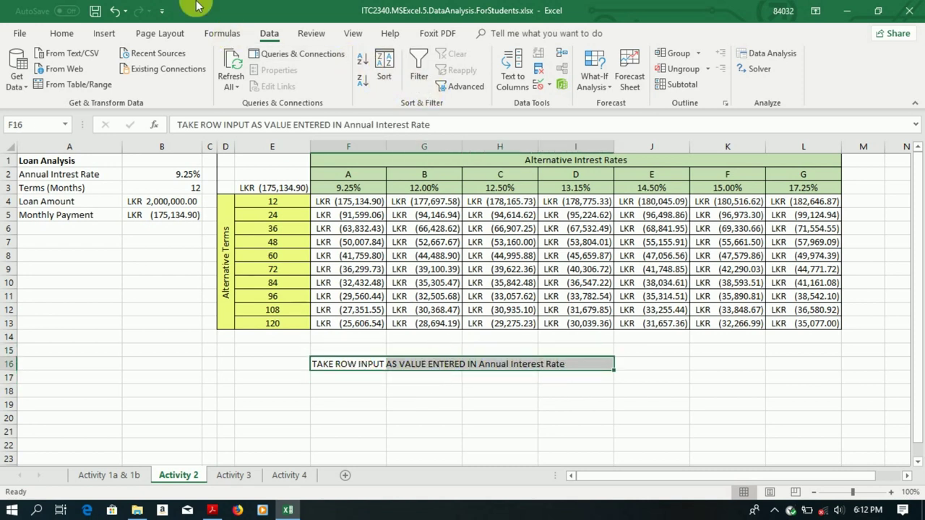
{"action": "left_click", "coordinate": [55, 36]}
{"action": "left_click", "coordinate": [361, 81]}
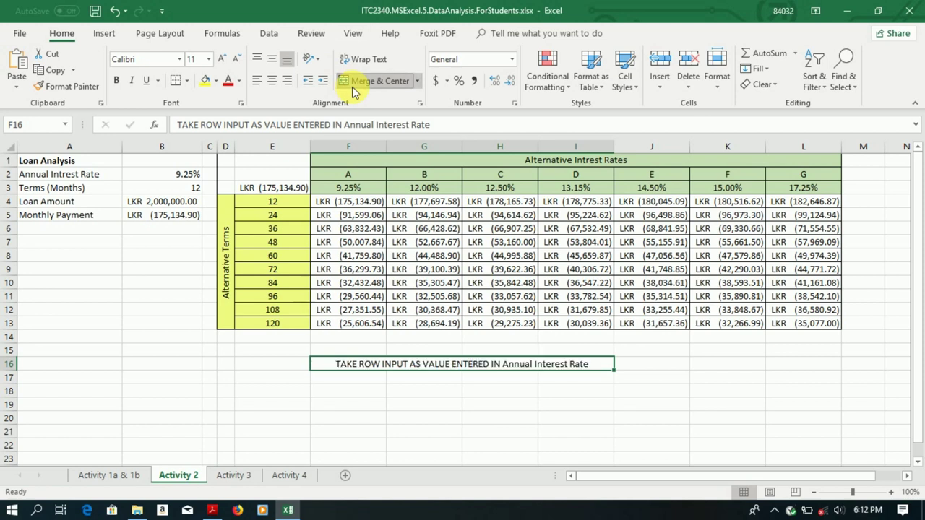
{"action": "left_click", "coordinate": [372, 391]}
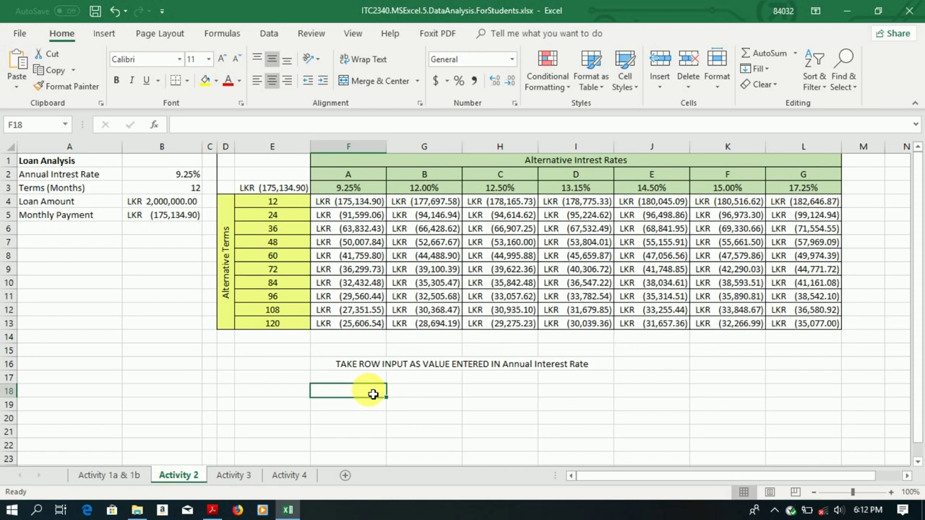
Step: Type 'TAKE COLUMN INPUT AS VALUE ENTERED IN Terms' into F18
{"action": "key", "text": "Caps_Lock"}
{"action": "type", "text": "TAKE"}
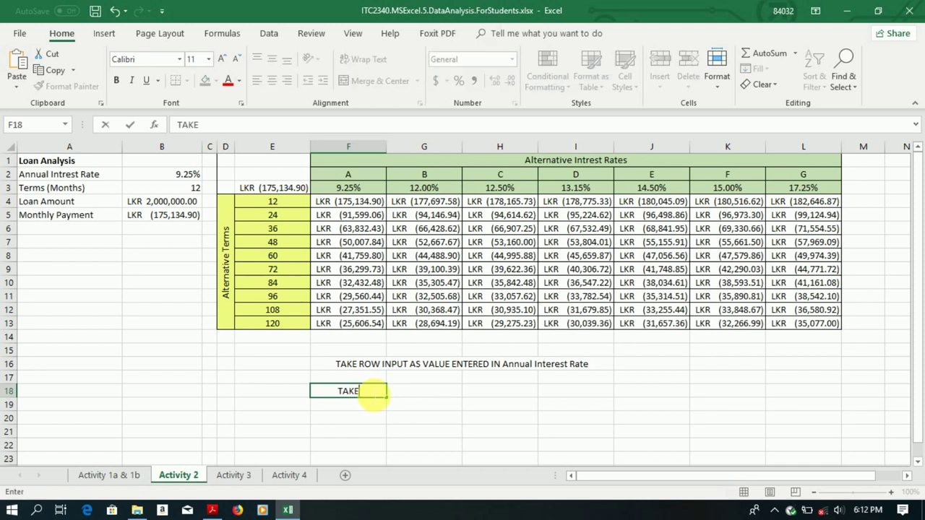
{"action": "type", "text": " COLUMN"}
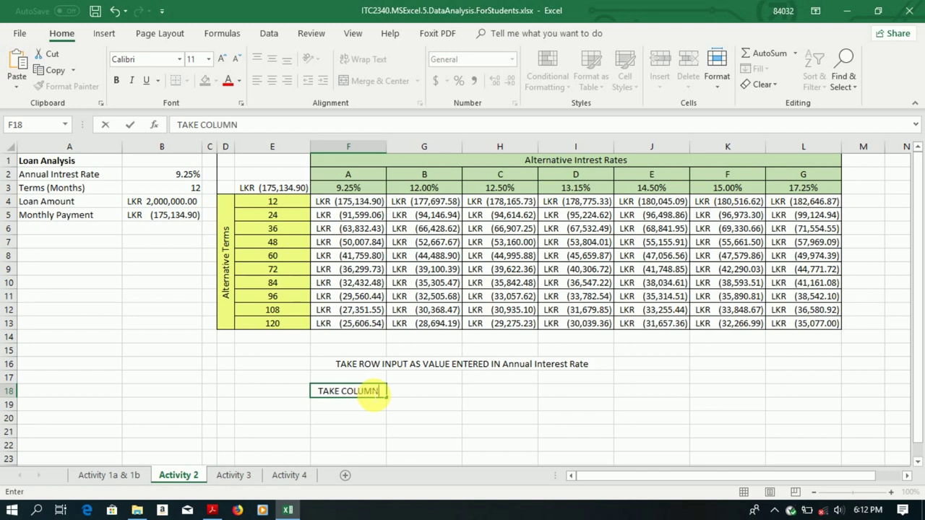
{"action": "type", "text": " INPUT AS "}
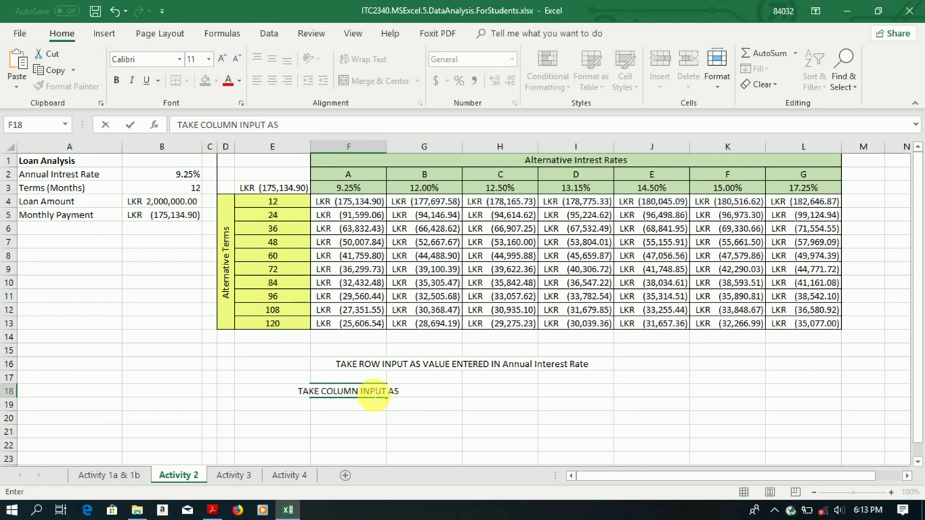
{"action": "type", "text": "VALUE "}
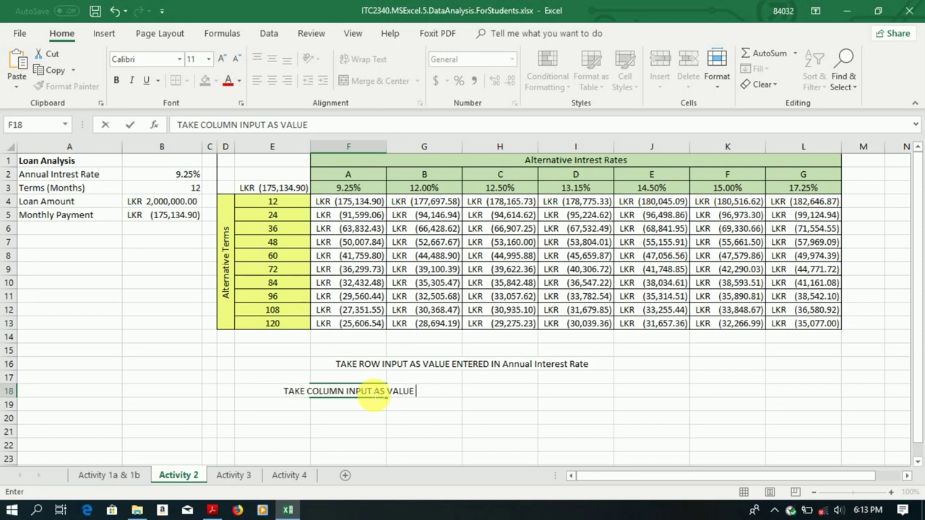
{"action": "type", "text": "ENTERED IN"}
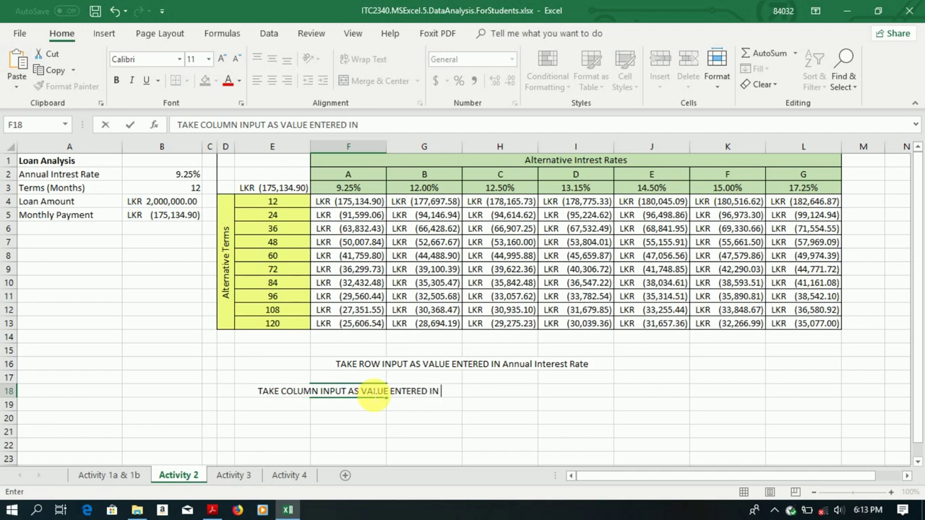
{"action": "type", "text": " Ter"}
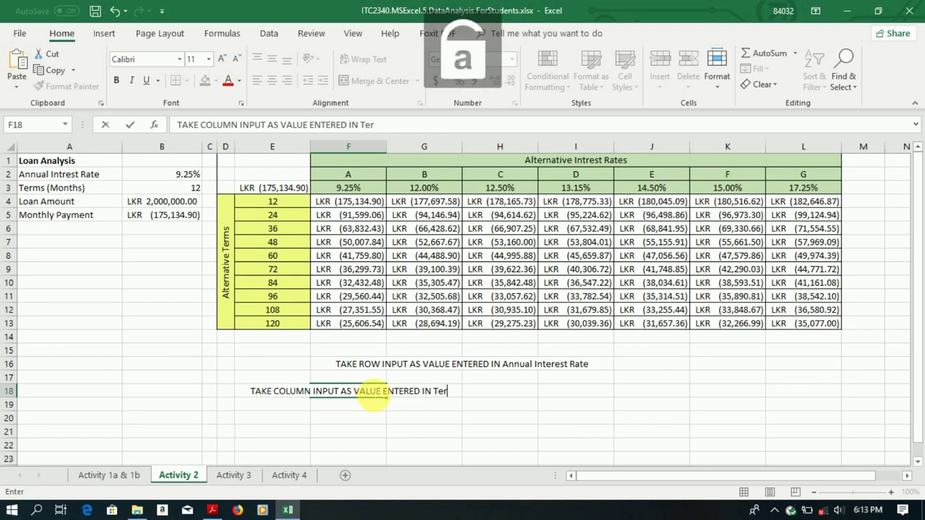
{"action": "type", "text": "ms"}
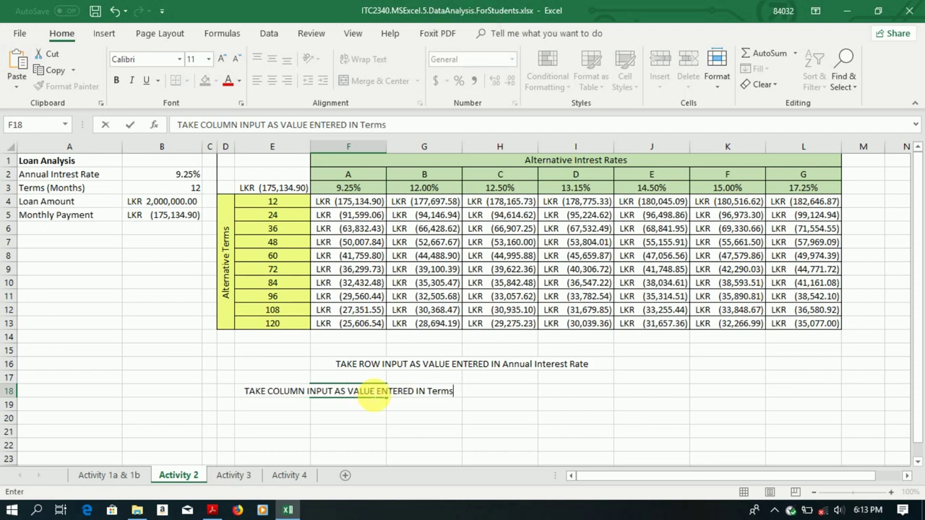
{"action": "key", "text": "Return"}
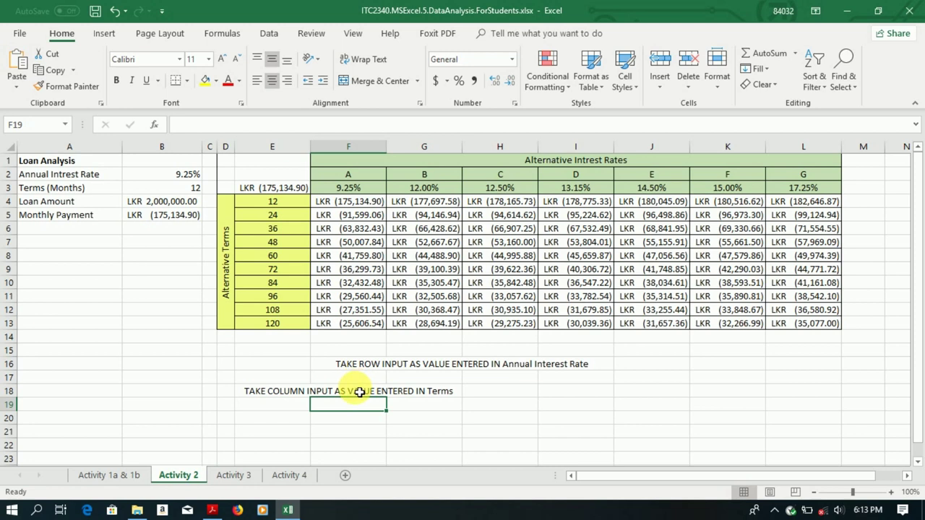
Step: Merge F18:I18 and left-align both the row-input and column-input notes
{"action": "left_click", "coordinate": [359, 394]}
{"action": "left_click_drag", "start_coordinate": [359, 396], "coordinate": [578, 396]}
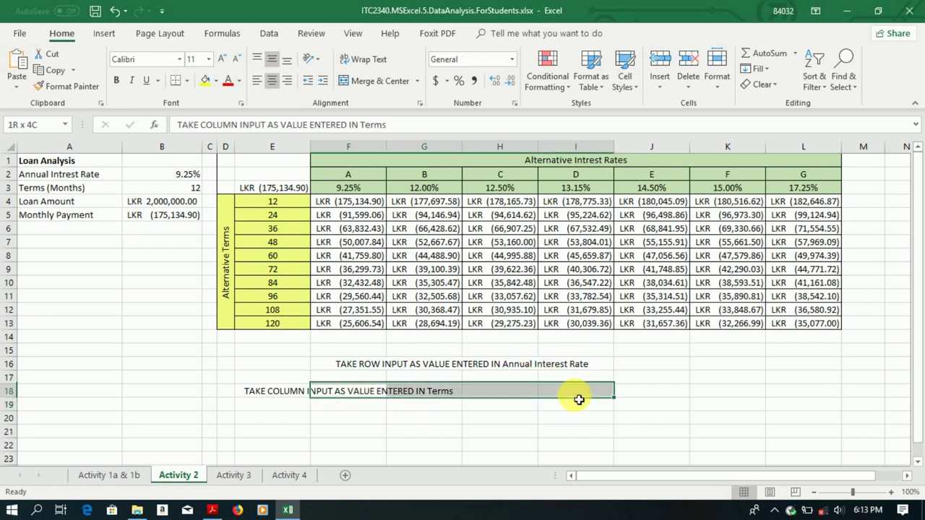
{"action": "left_click", "coordinate": [391, 86]}
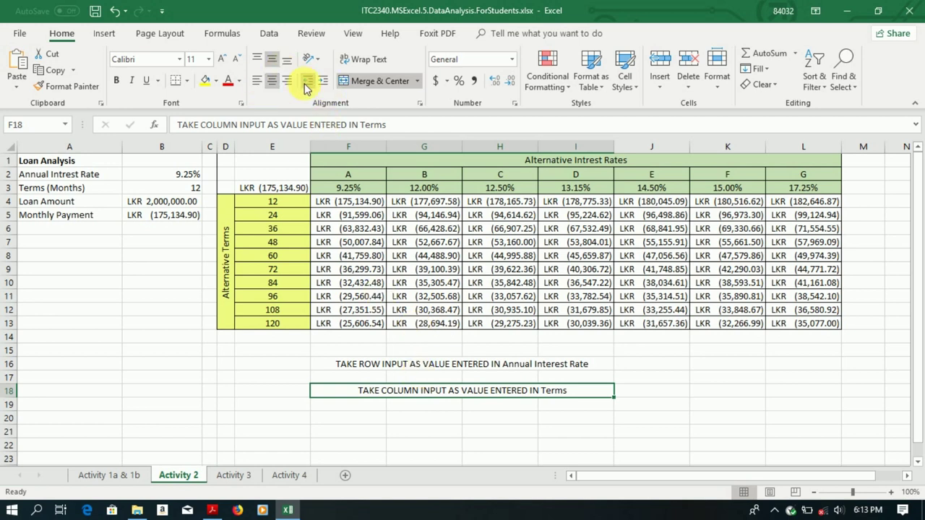
{"action": "left_click", "coordinate": [257, 80]}
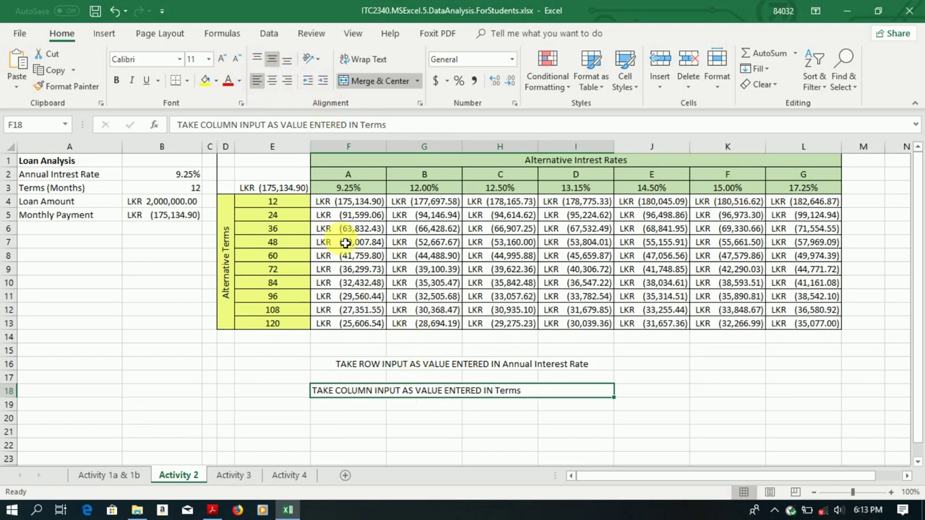
{"action": "left_click", "coordinate": [346, 363]}
{"action": "left_click", "coordinate": [256, 83]}
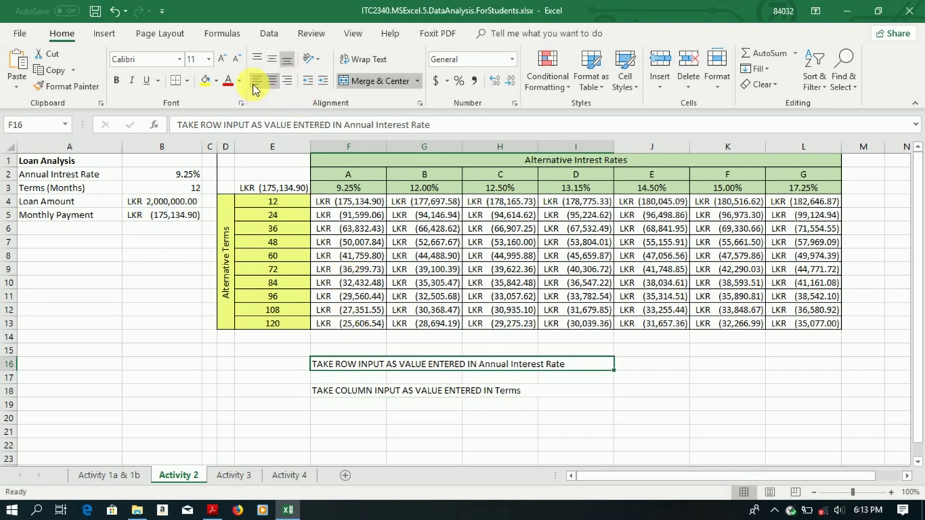
Step: Give both notes in F16 and F18 a yellow fill
{"action": "left_click", "coordinate": [208, 81]}
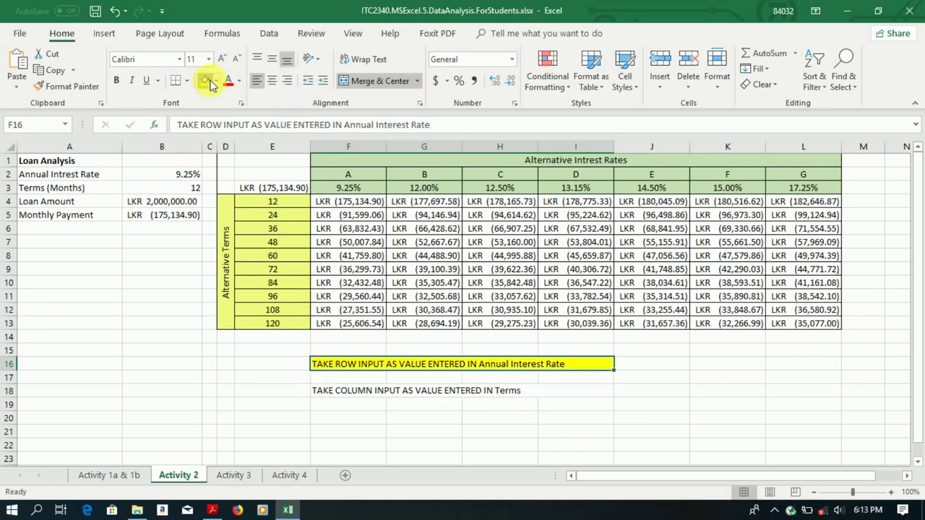
{"action": "left_click", "coordinate": [340, 390]}
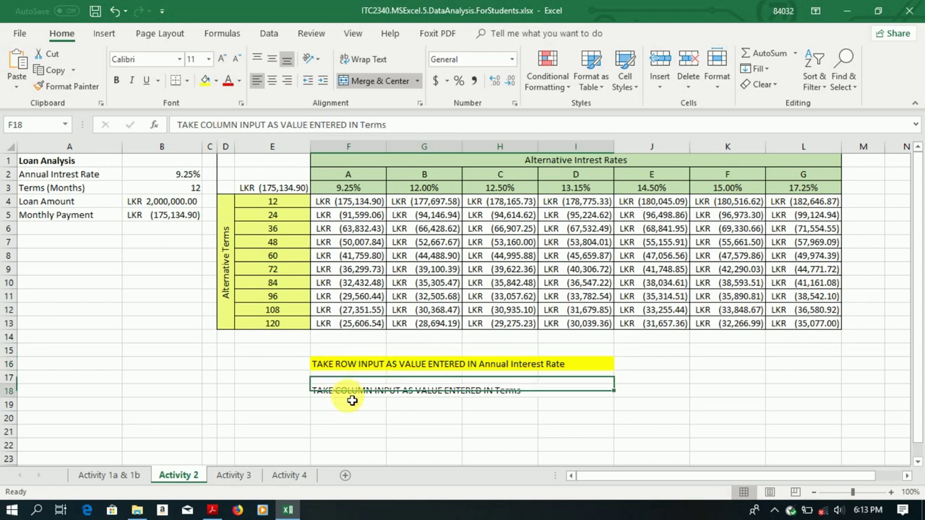
{"action": "left_click", "coordinate": [206, 80]}
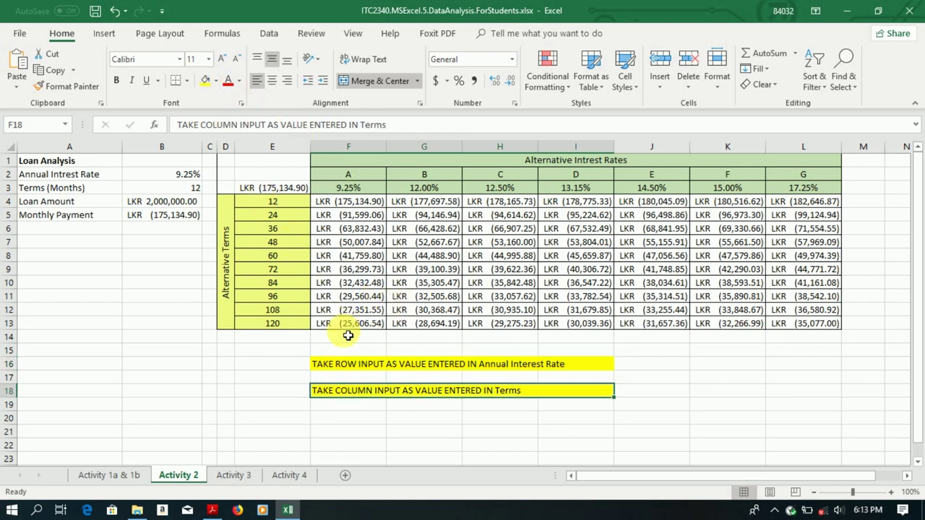